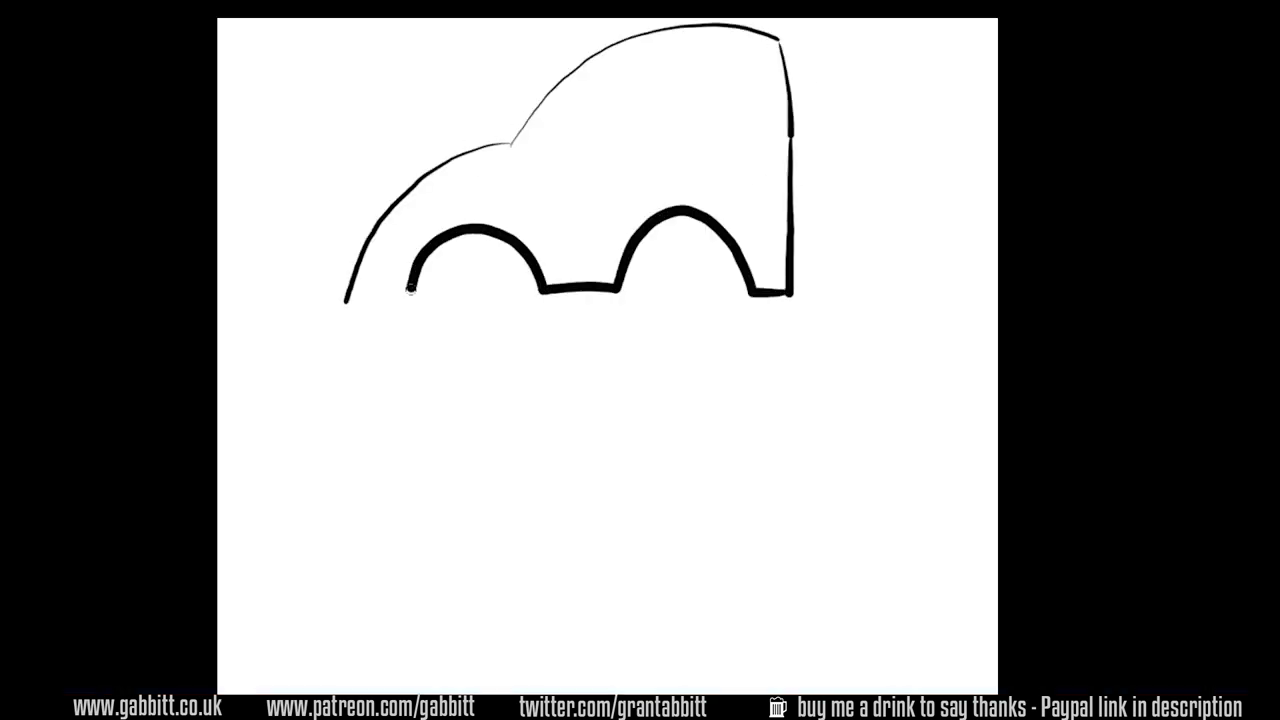
Step: Complete the rounded side-view car sketch with the front sill, two wheels with hubs and the side window
{"action": "left_click_drag", "start_coordinate": [668, 362], "coordinate": [678, 365]}
{"action": "mouse_move", "coordinate": [470, 351]}
{"action": "left_mouse_down"}
{"action": "mouse_move", "coordinate": [462, 261]}
{"action": "mouse_move", "coordinate": [462, 352]}
{"action": "left_mouse_up"}
{"action": "left_click_drag", "start_coordinate": [408, 295], "coordinate": [354, 268]}
{"action": "left_click_drag", "start_coordinate": [474, 324], "coordinate": [480, 327]}
{"action": "left_click_drag", "start_coordinate": [670, 322], "coordinate": [680, 323]}
{"action": "left_click_drag", "start_coordinate": [560, 130], "coordinate": [568, 142]}
{"action": "left_click_drag", "start_coordinate": [719, 494], "coordinate": [784, 337]}
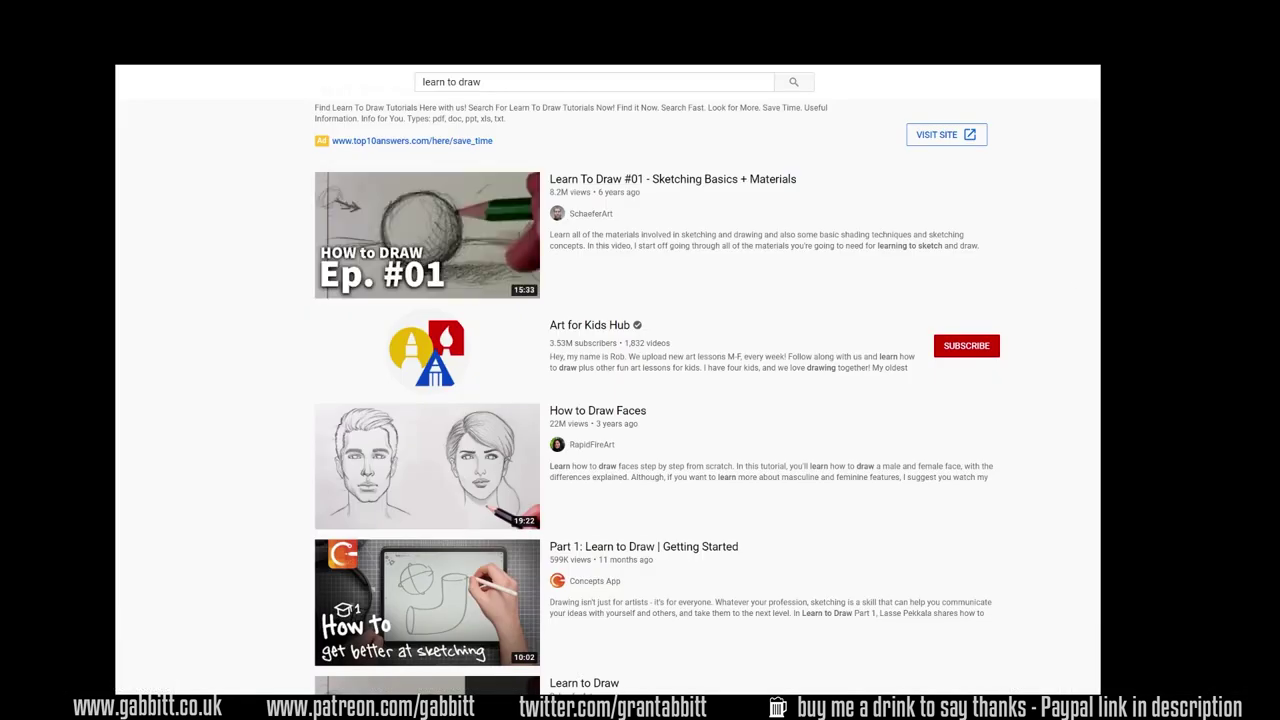
Step: Browse the "learn to draw" video search results for drawing tutorials
{"action": "scroll", "coordinate": [658, 397], "scroll_direction": "down", "scroll_amount": 2}
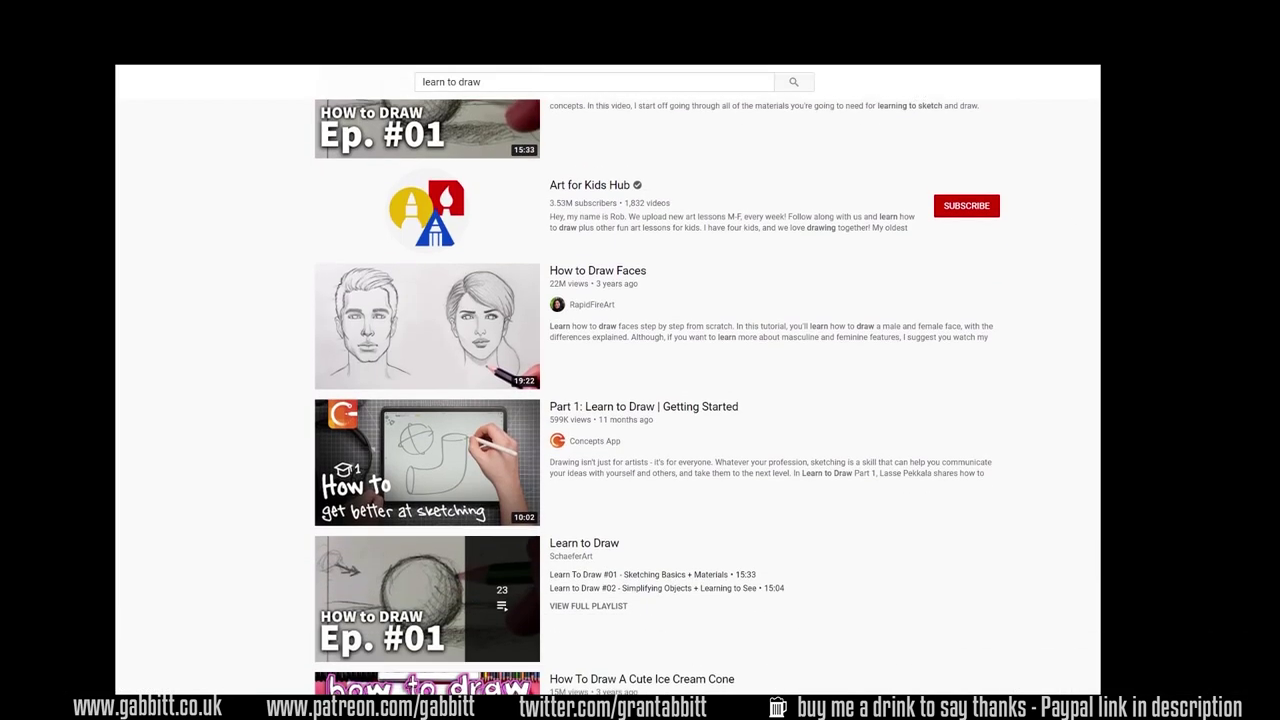
{"action": "scroll", "coordinate": [658, 397], "scroll_direction": "down", "scroll_amount": 2}
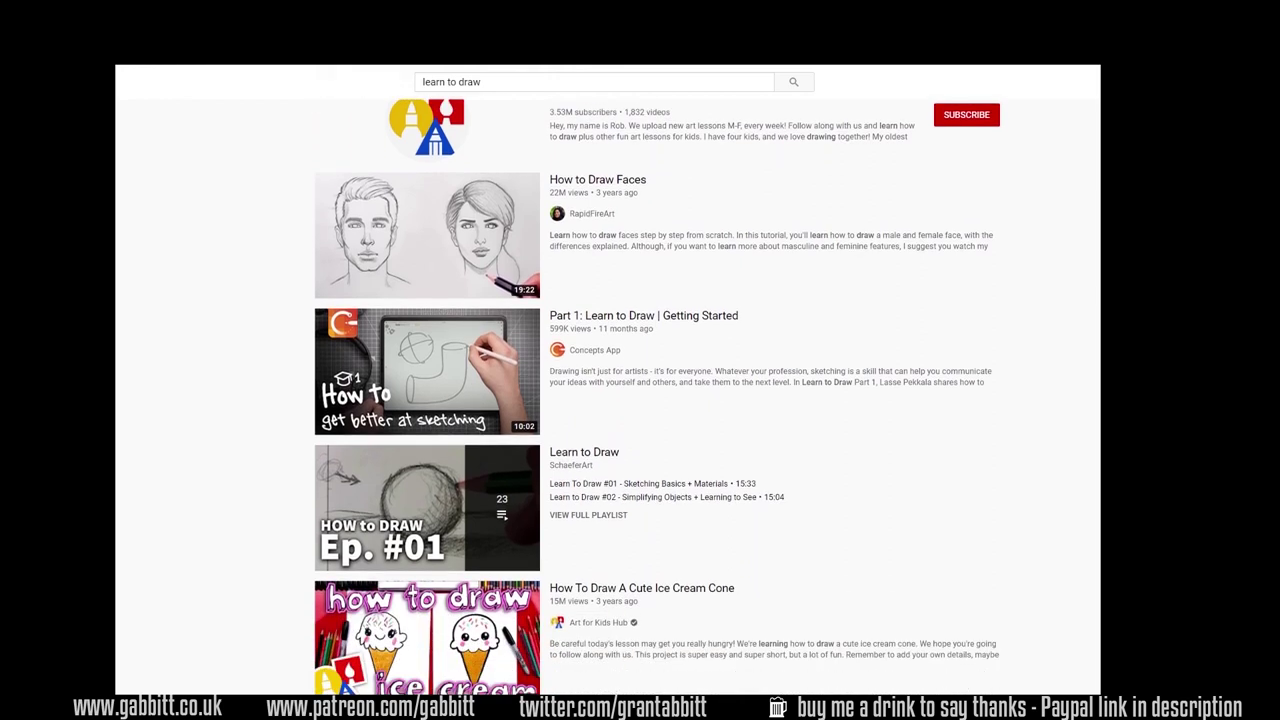
{"action": "scroll", "coordinate": [658, 397], "scroll_direction": "down", "scroll_amount": 3}
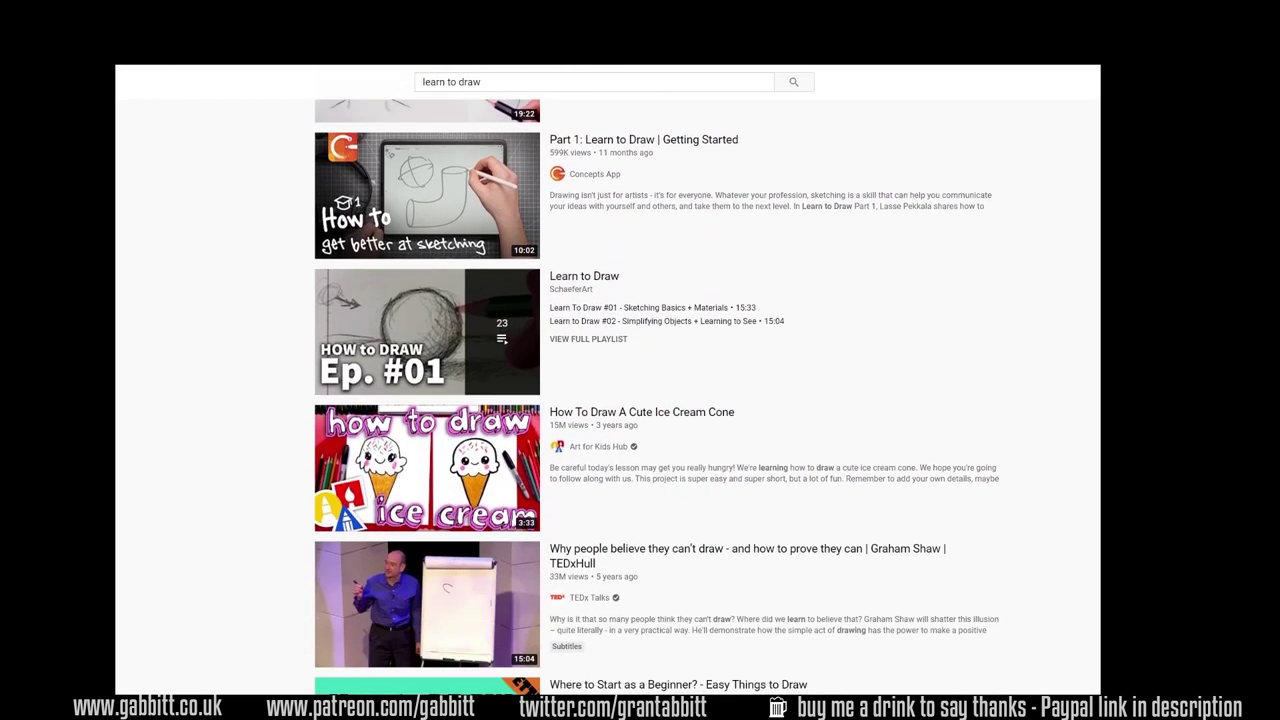
{"action": "scroll", "coordinate": [658, 397], "scroll_direction": "down", "scroll_amount": 3}
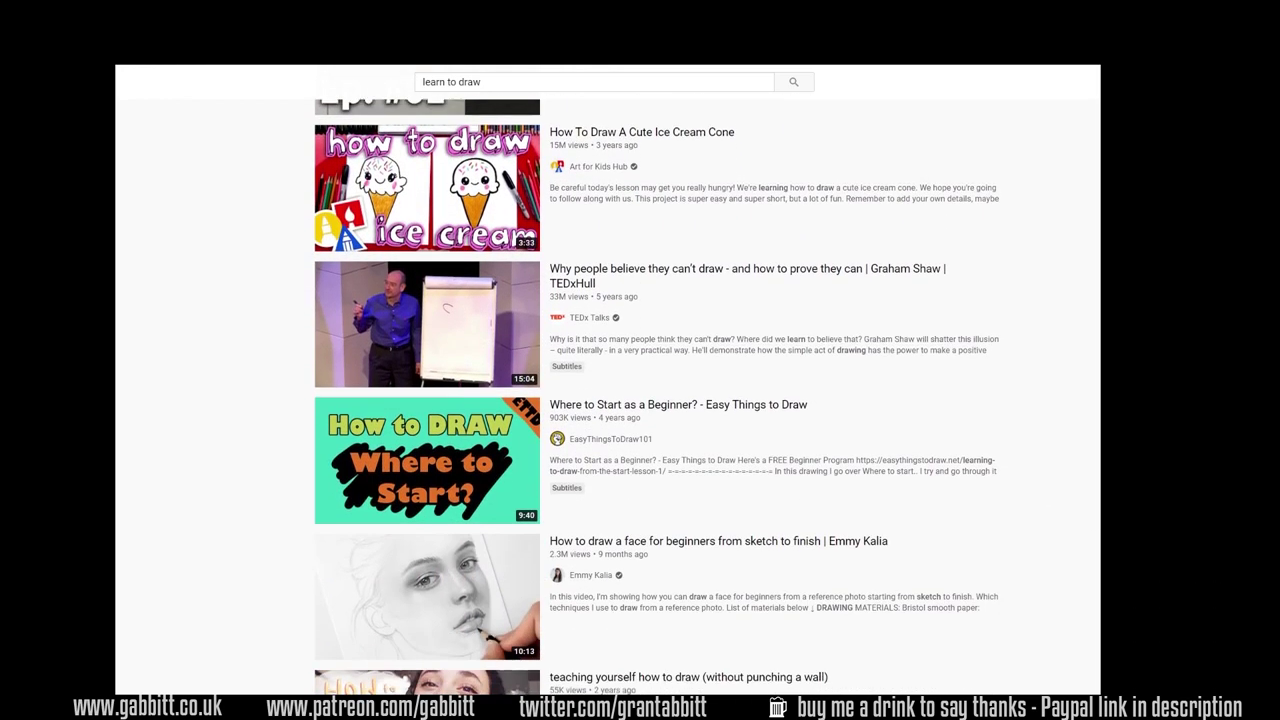
{"action": "scroll", "coordinate": [658, 397], "scroll_direction": "down", "scroll_amount": 1}
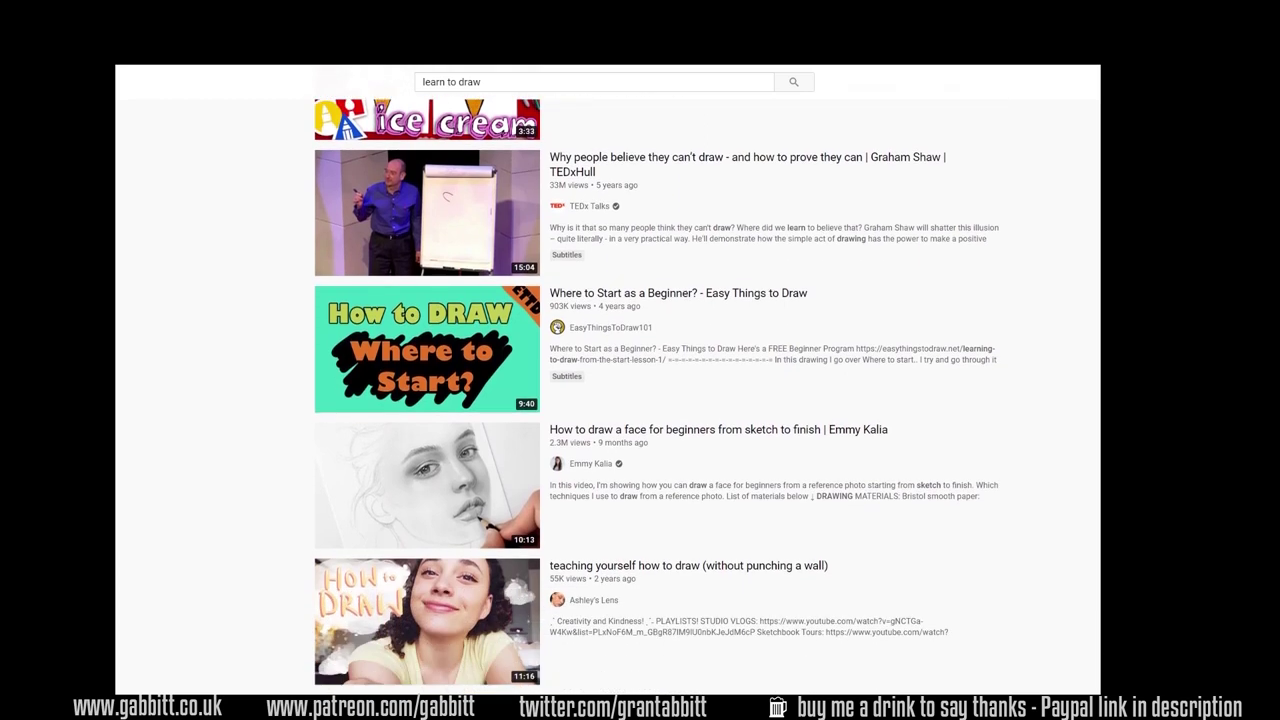
{"action": "scroll", "coordinate": [658, 397], "scroll_direction": "down", "scroll_amount": 3}
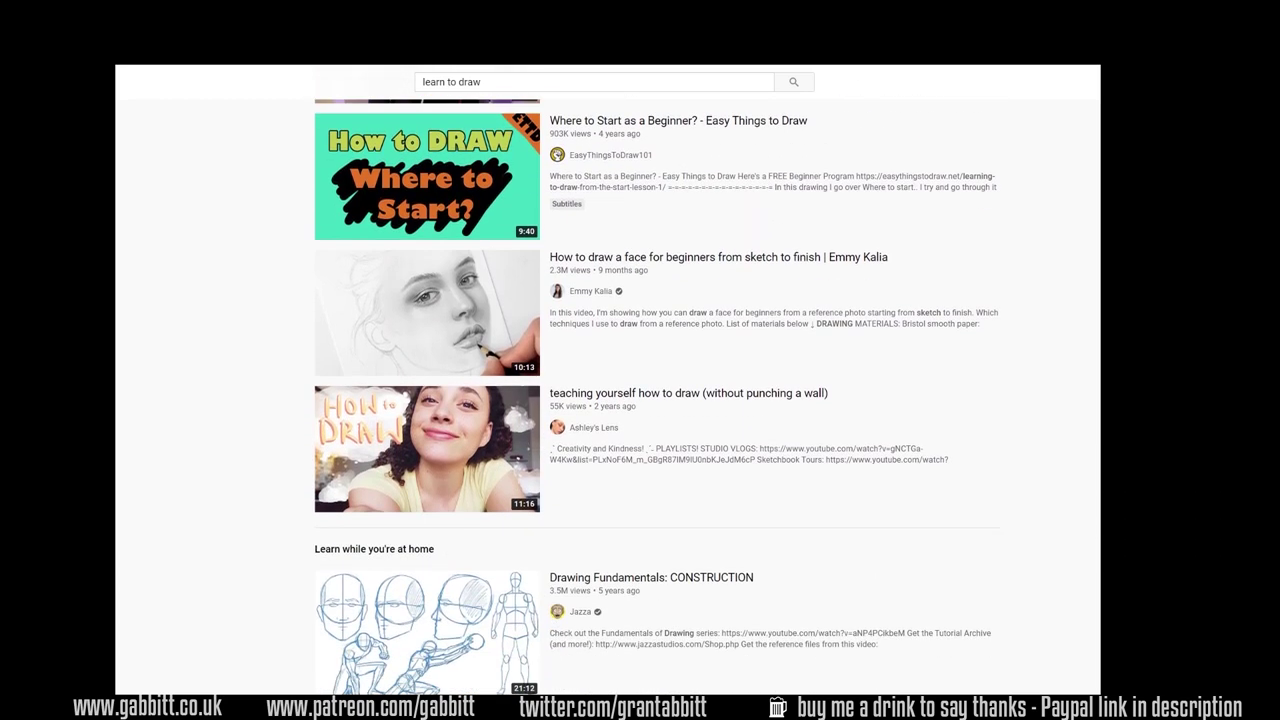
{"action": "scroll", "coordinate": [658, 397], "scroll_direction": "down", "scroll_amount": 3}
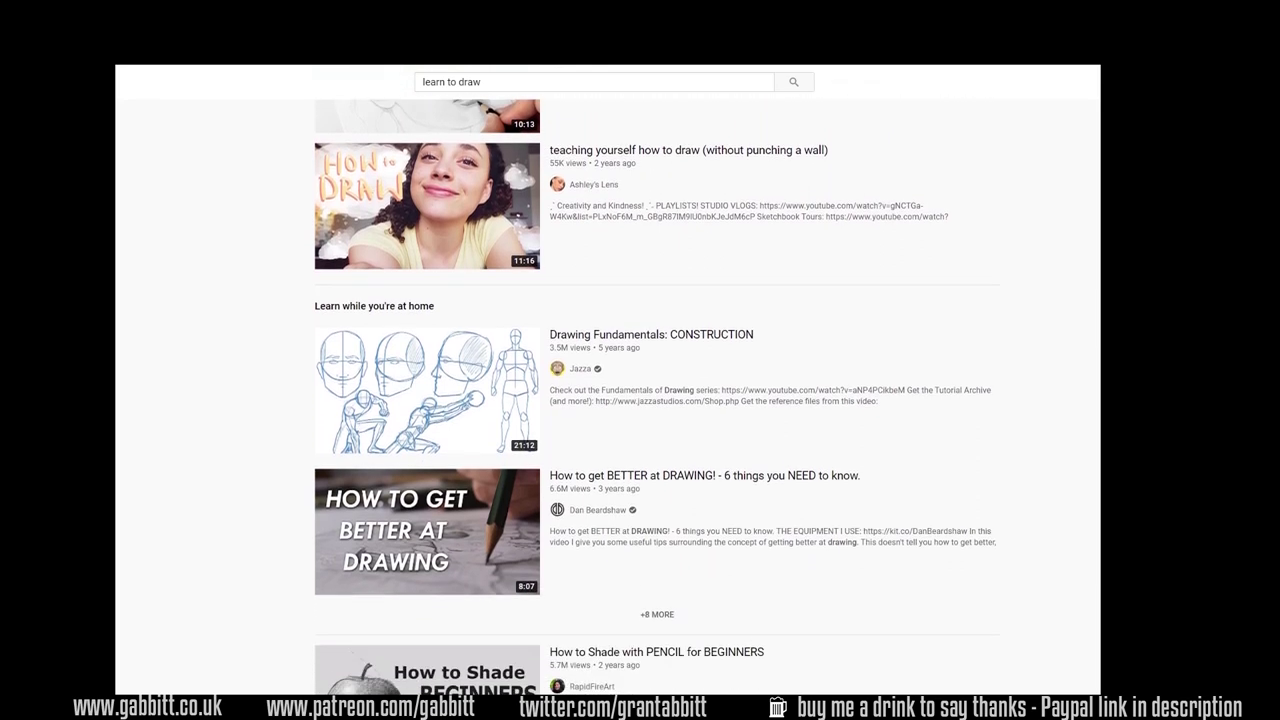
{"action": "scroll", "coordinate": [658, 397], "scroll_direction": "down", "scroll_amount": 4}
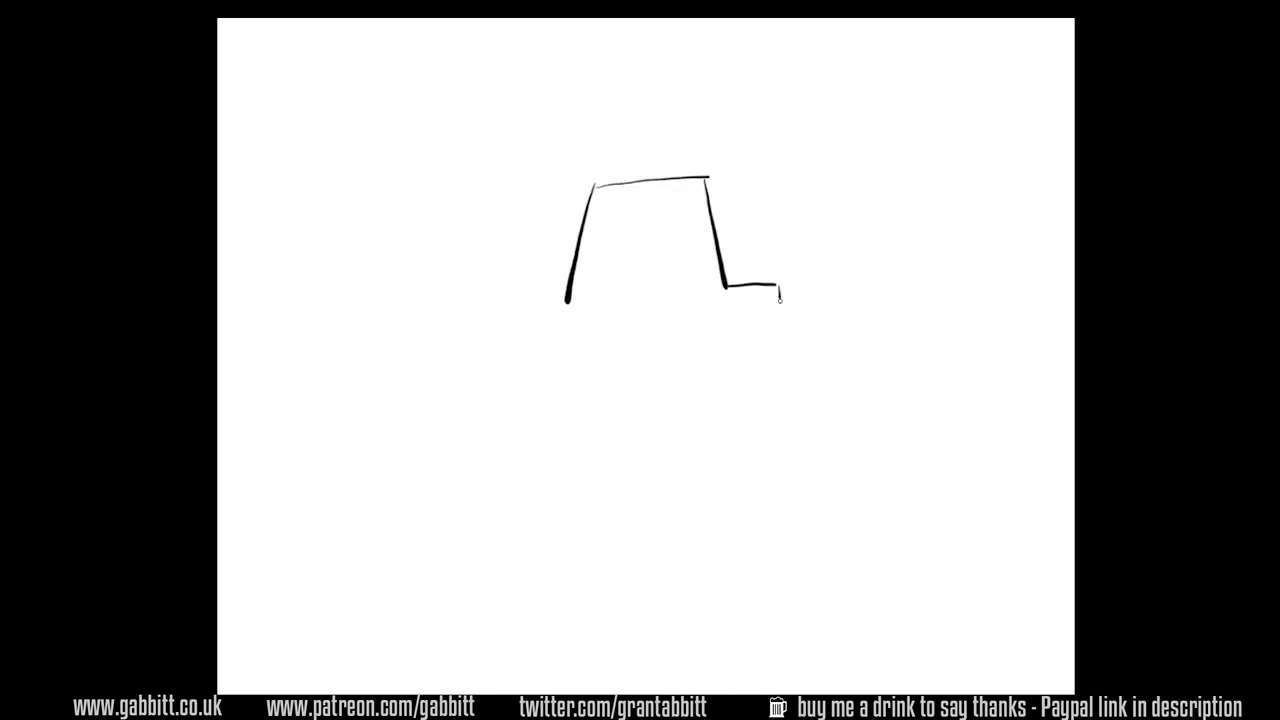
Step: Extend the boxy side-view car sketch with the short boot's rear edge, the sloping bonnet and the first lines beneath it
{"action": "left_click_drag", "start_coordinate": [782, 338], "coordinate": [782, 345]}
{"action": "left_click_drag", "start_coordinate": [566, 300], "coordinate": [505, 330]}
{"action": "left_click_drag", "start_coordinate": [594, 457], "coordinate": [570, 480]}
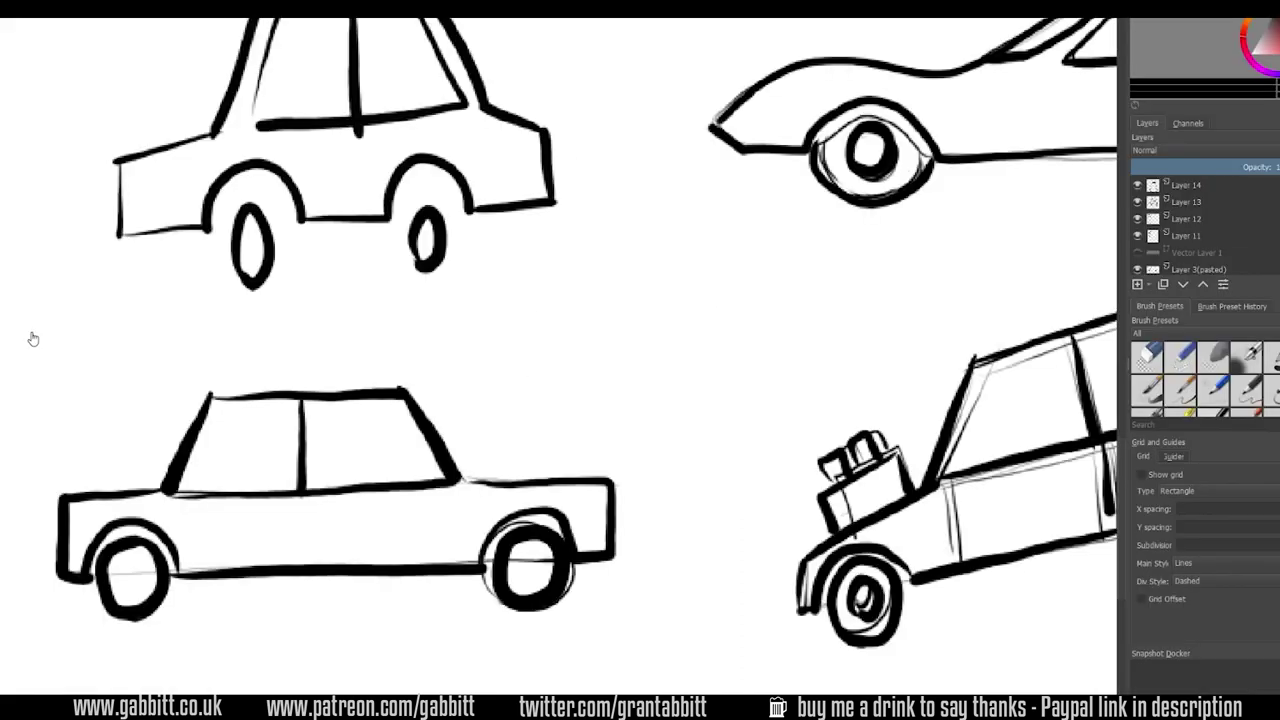
Step: Review the first column of car sketches upwards from the long saloon to the monster truck, comparing body and wheel proportions
{"action": "left_click_drag", "start_coordinate": [128, 513], "coordinate": [201, 416]}
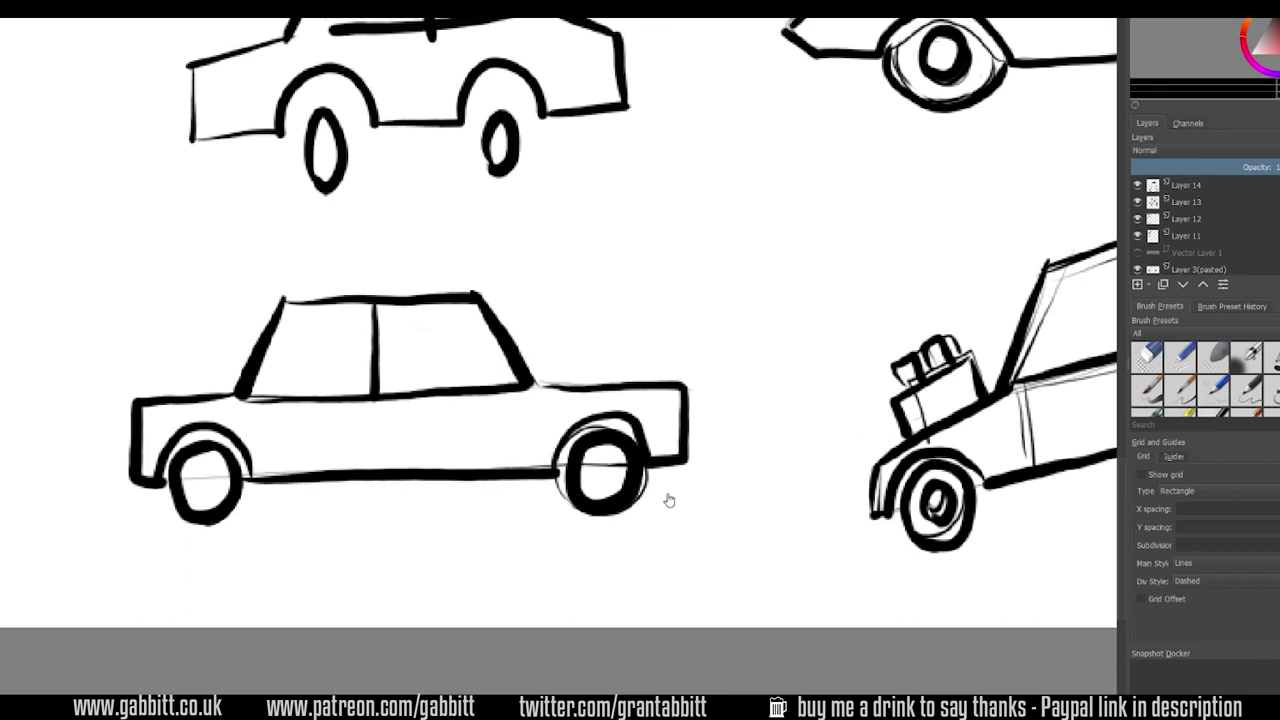
{"action": "scroll", "coordinate": [622, 318], "scroll_direction": "up", "scroll_amount": 5}
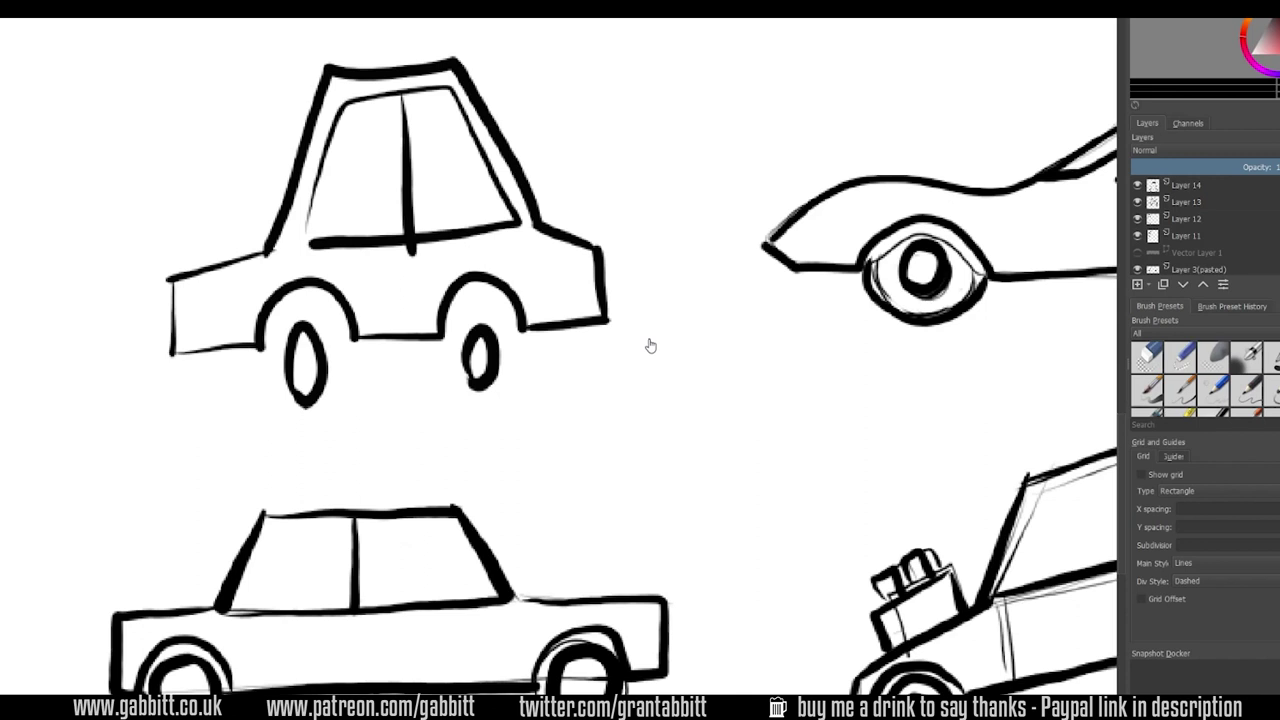
{"action": "scroll", "coordinate": [650, 345], "scroll_direction": "up", "scroll_amount": 5}
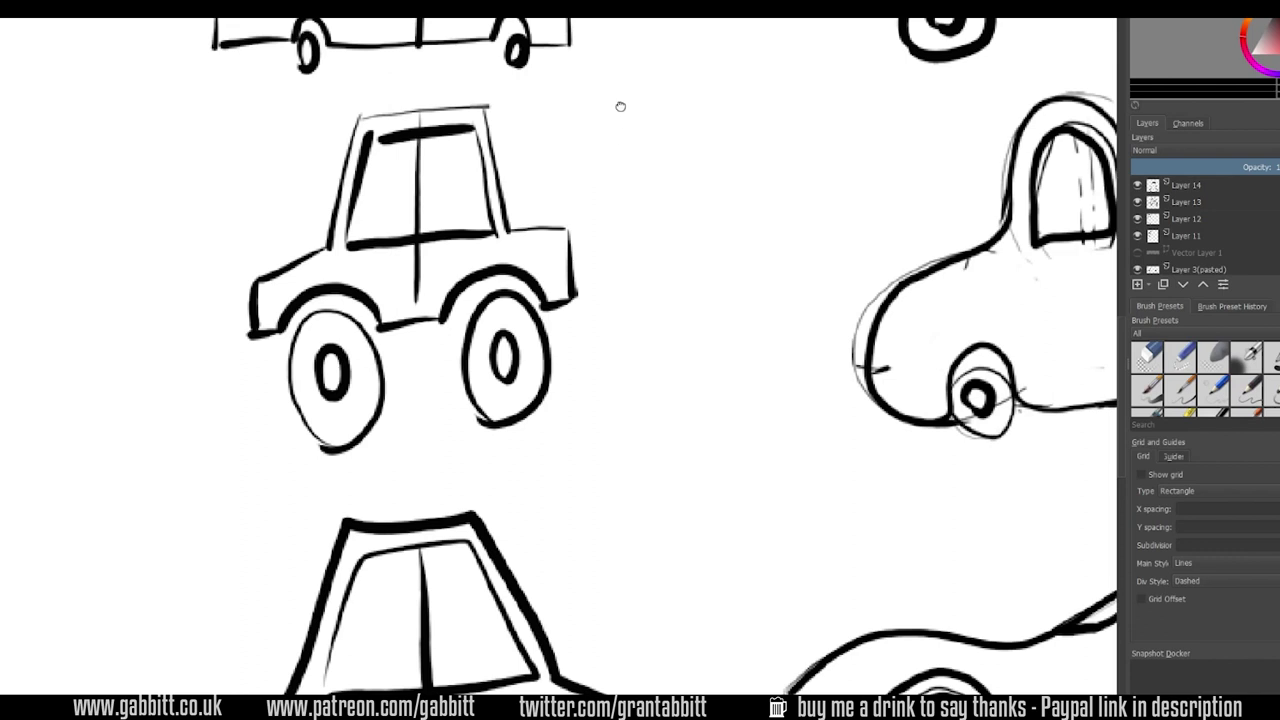
{"action": "left_click_drag", "start_coordinate": [617, 127], "coordinate": [596, 496]}
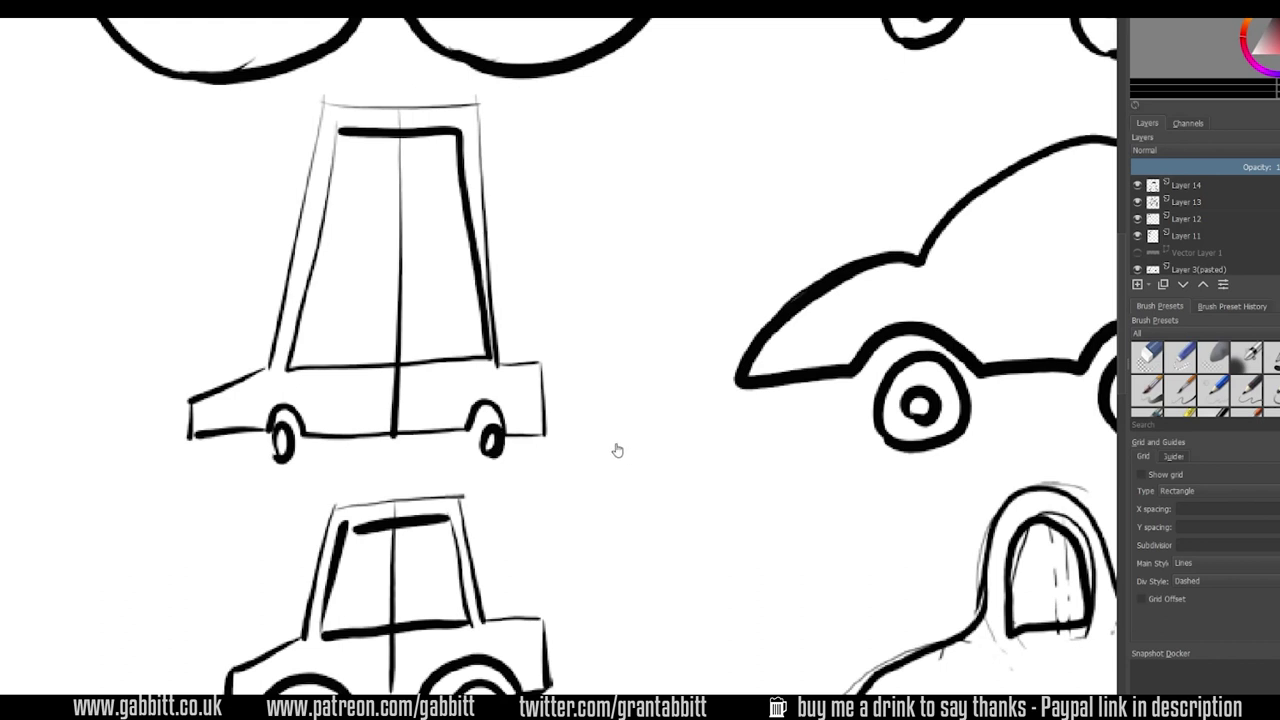
{"action": "scroll", "coordinate": [640, 301], "scroll_direction": "up", "scroll_amount": 3}
{"action": "scroll", "coordinate": [640, 301], "scroll_direction": "up", "scroll_amount": 5}
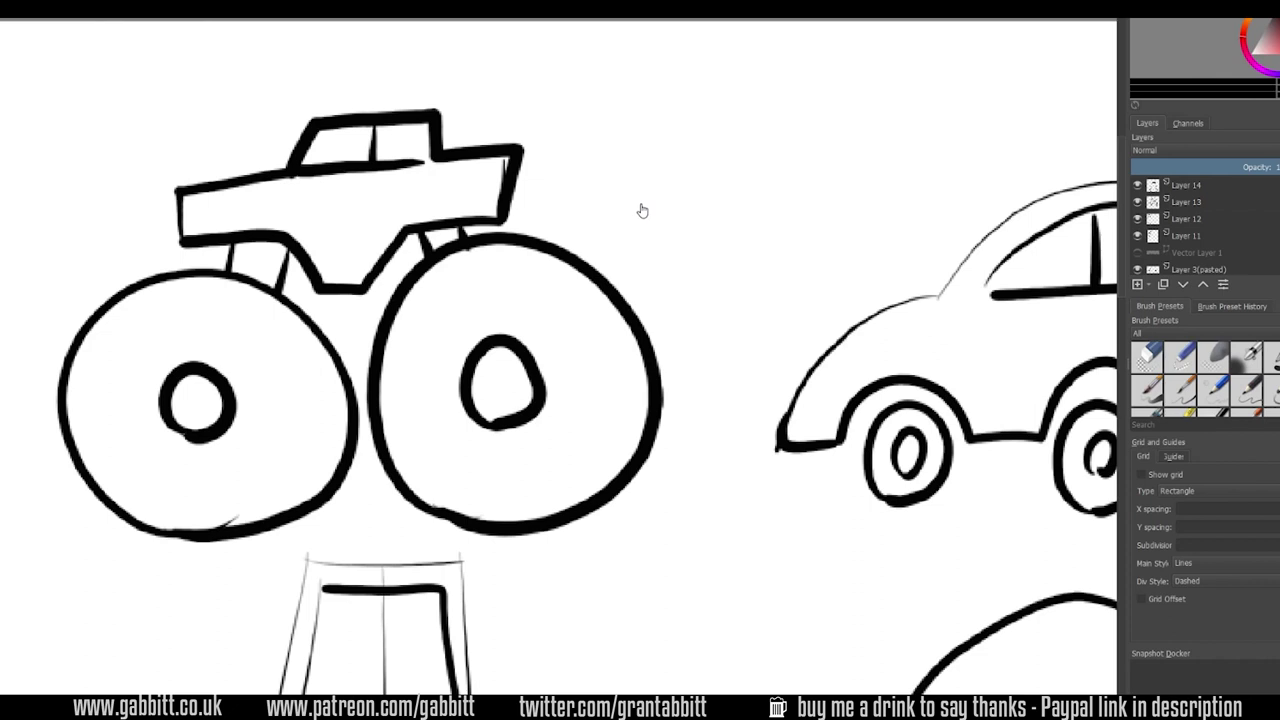
Step: Review the second column of car sketches downwards from the rounded hatchback to the hot rod with the exposed engine
{"action": "left_click_drag", "start_coordinate": [779, 410], "coordinate": [355, 450]}
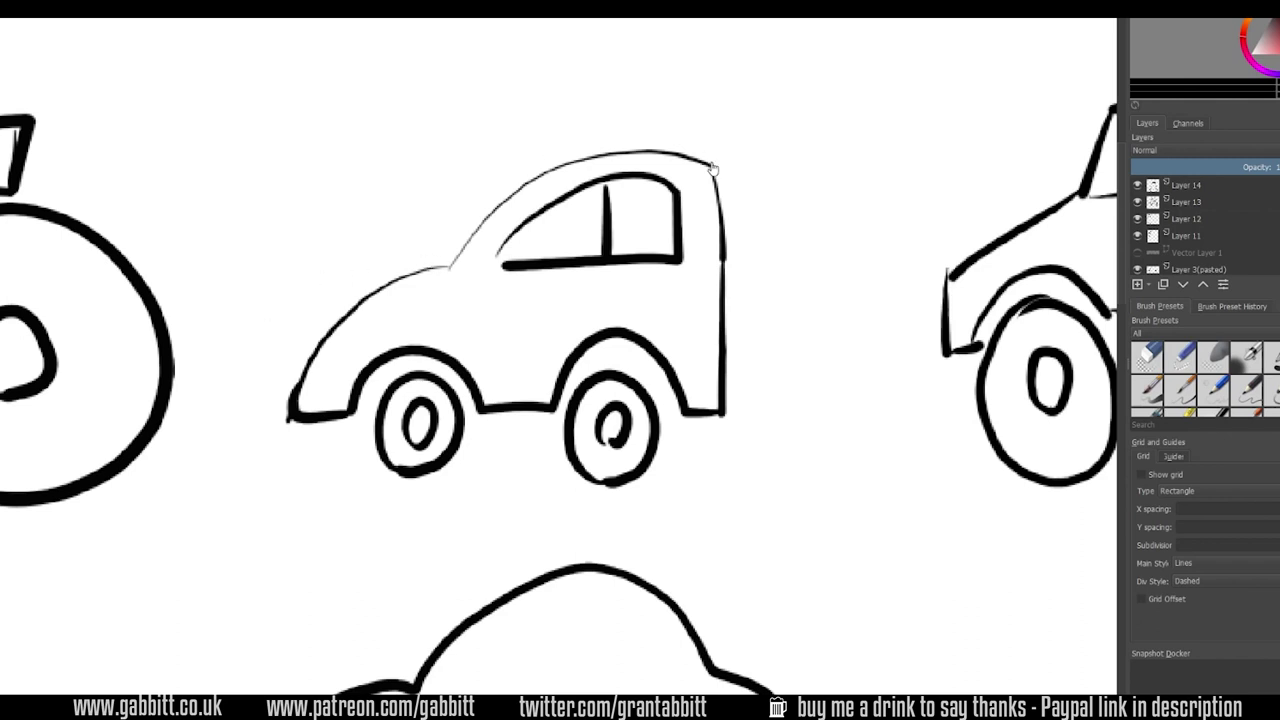
{"action": "left_click_drag", "start_coordinate": [714, 531], "coordinate": [699, 285]}
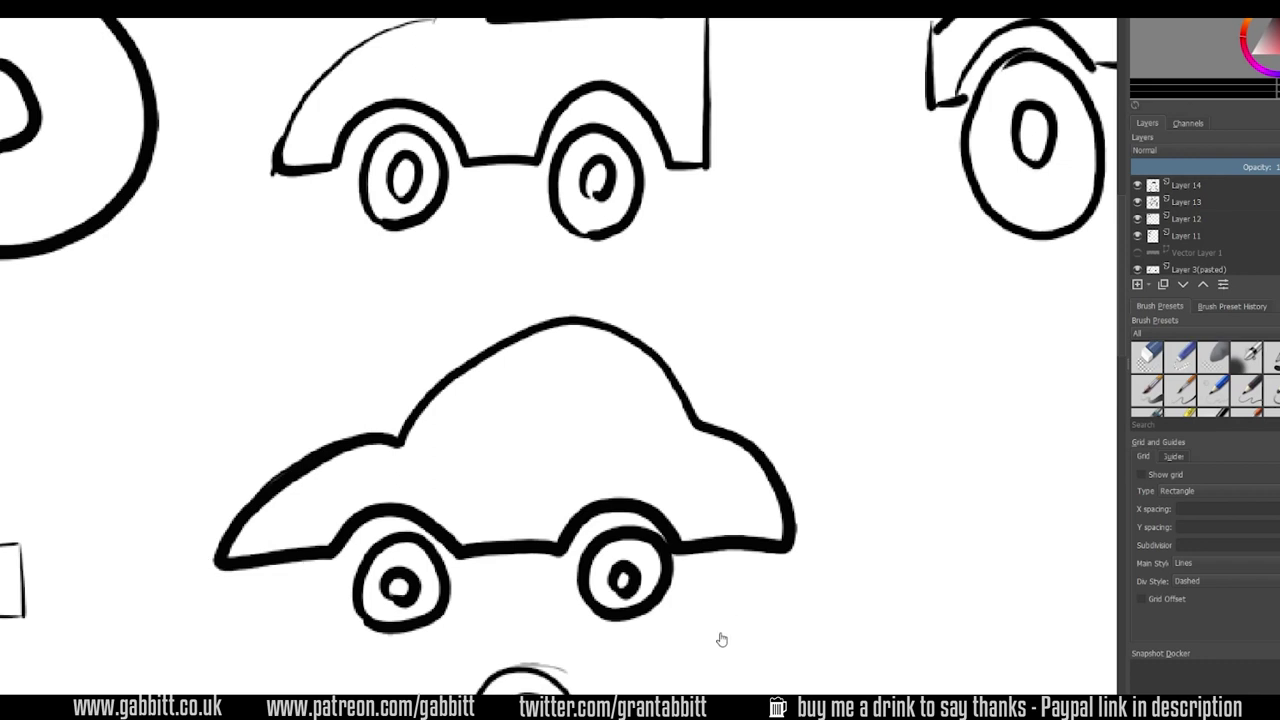
{"action": "scroll", "coordinate": [730, 600], "scroll_direction": "down", "scroll_amount": 4}
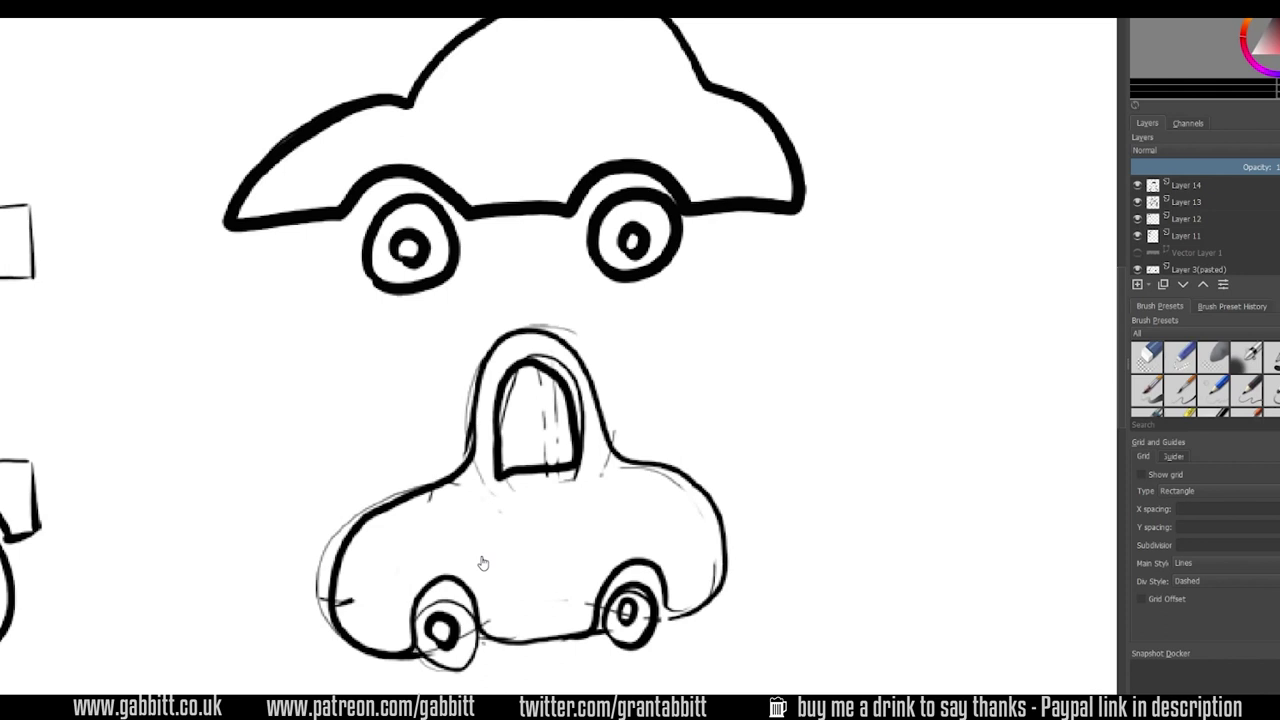
{"action": "left_click_drag", "start_coordinate": [508, 560], "coordinate": [451, 177]}
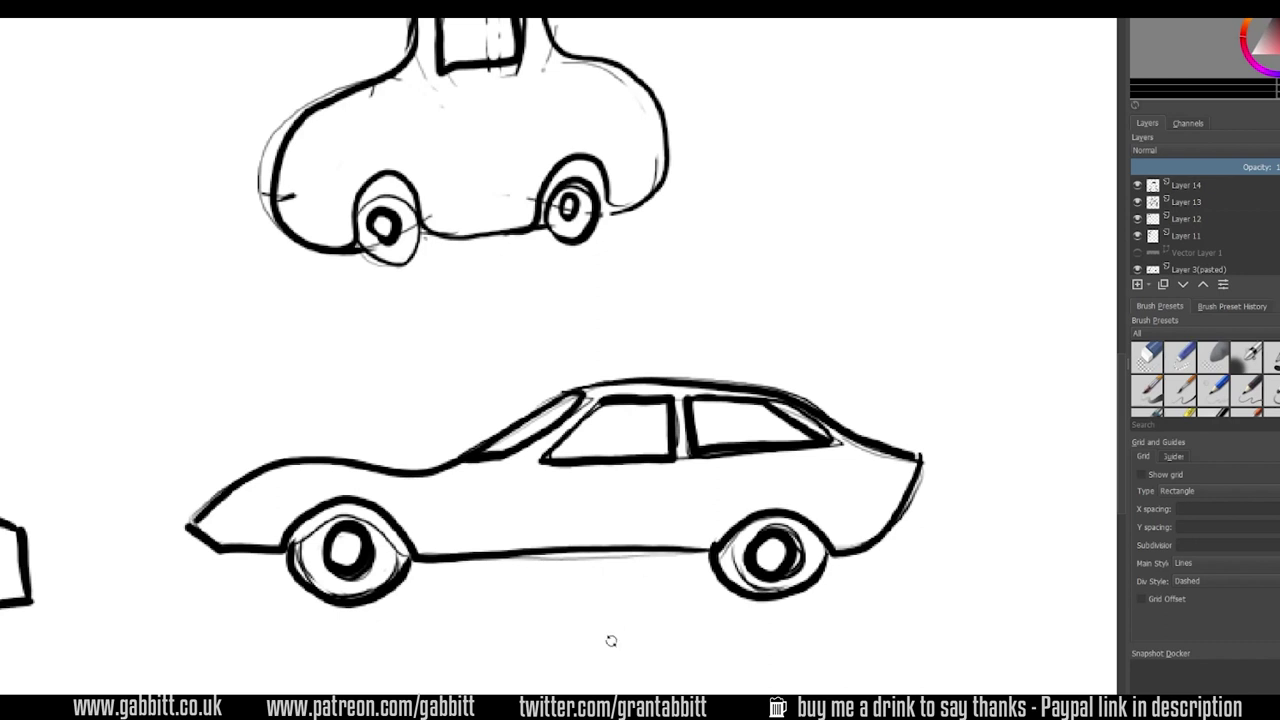
{"action": "scroll", "coordinate": [609, 650], "scroll_direction": "down", "scroll_amount": 5}
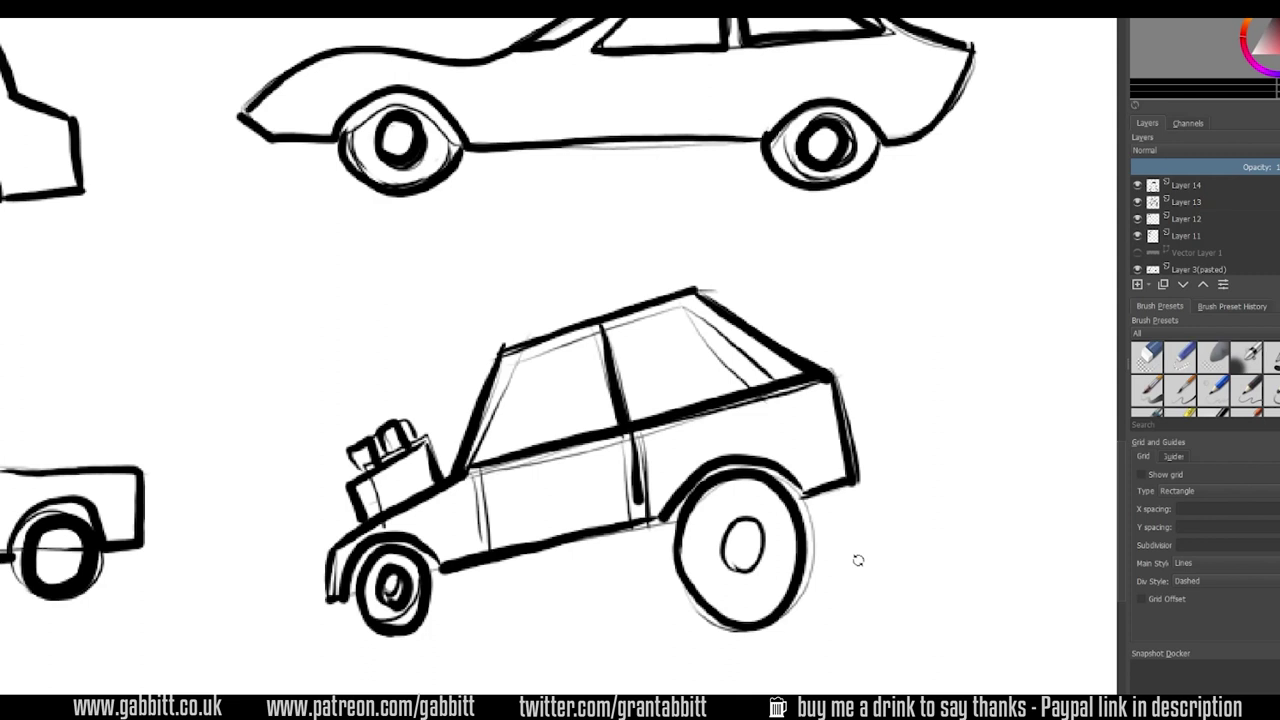
{"action": "scroll", "coordinate": [843, 287], "scroll_direction": "down", "scroll_amount": 5}
{"action": "scroll", "coordinate": [549, 371], "scroll_direction": "down", "scroll_amount": 2}
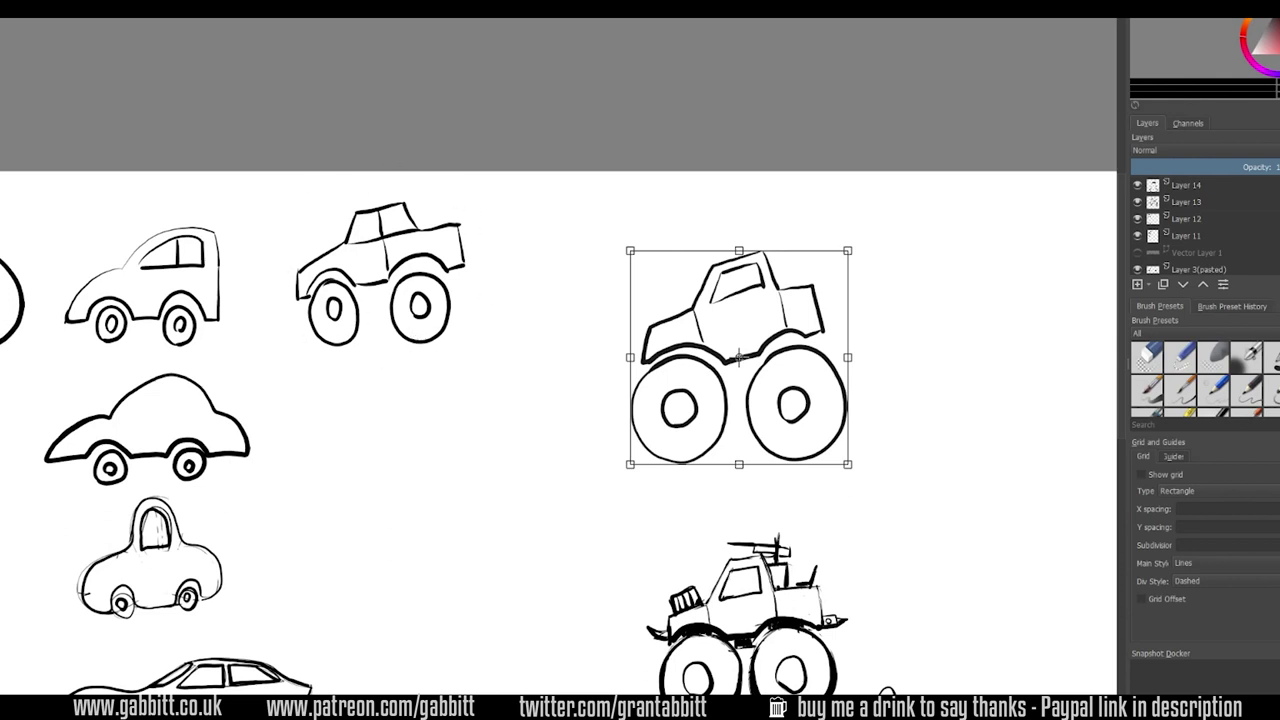
Step: Examine the plain monster truck sketch and the detailed version below it with a roof gun, engine and rocky ground
{"action": "left_click_drag", "start_coordinate": [943, 449], "coordinate": [757, 383]}
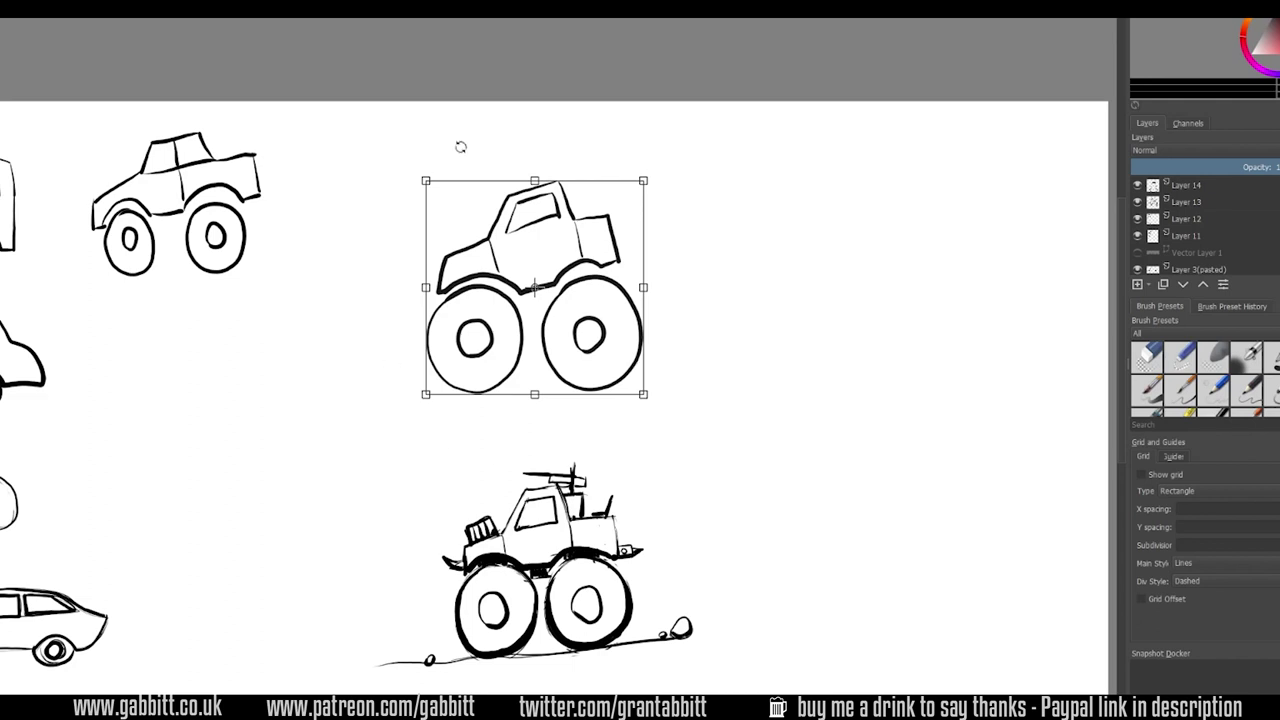
{"action": "left_click_drag", "start_coordinate": [599, 599], "coordinate": [591, 473]}
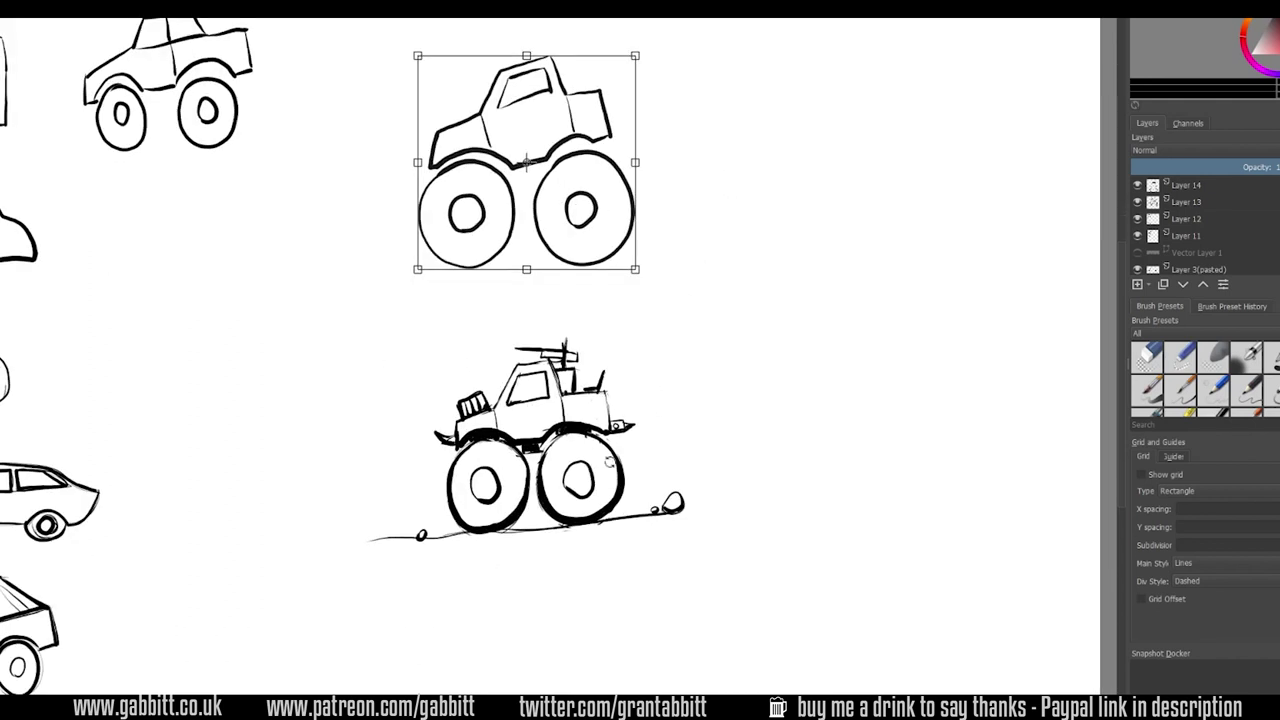
{"action": "scroll", "coordinate": [577, 546], "scroll_direction": "up", "scroll_amount": 2}
{"action": "left_click_drag", "start_coordinate": [549, 512], "coordinate": [575, 538]}
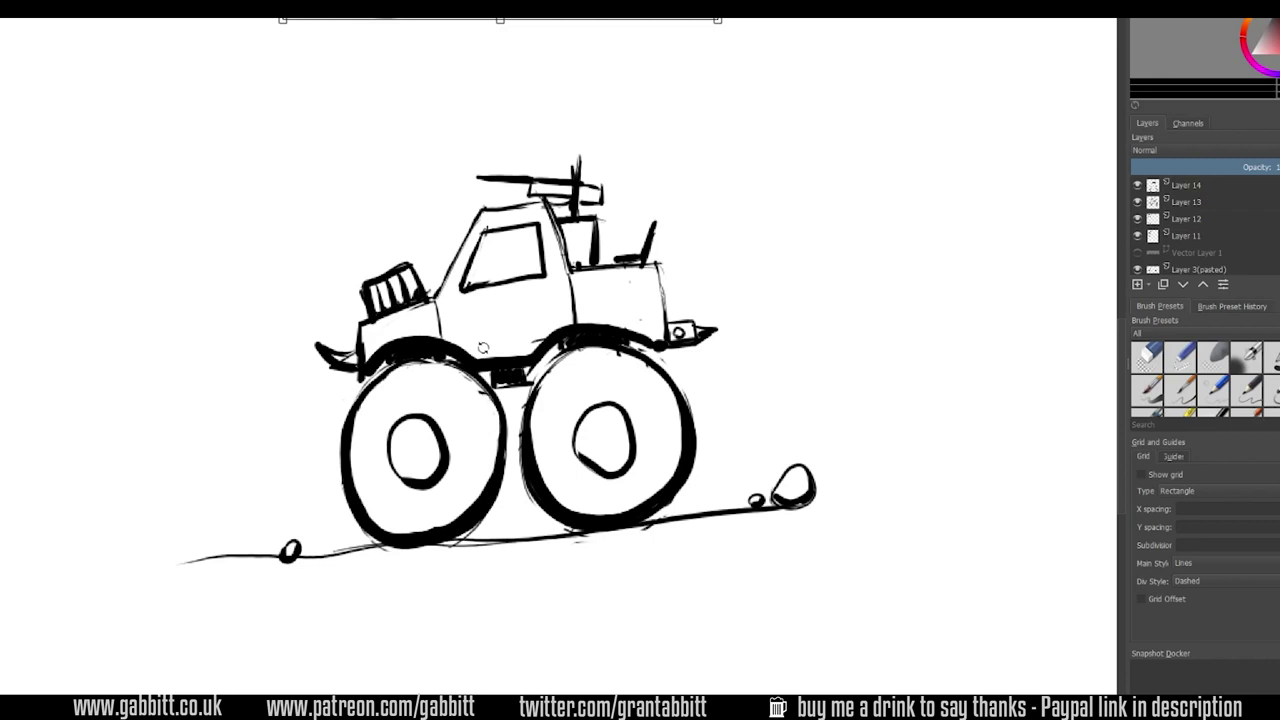
{"action": "scroll", "coordinate": [483, 348], "scroll_direction": "down", "scroll_amount": 2}
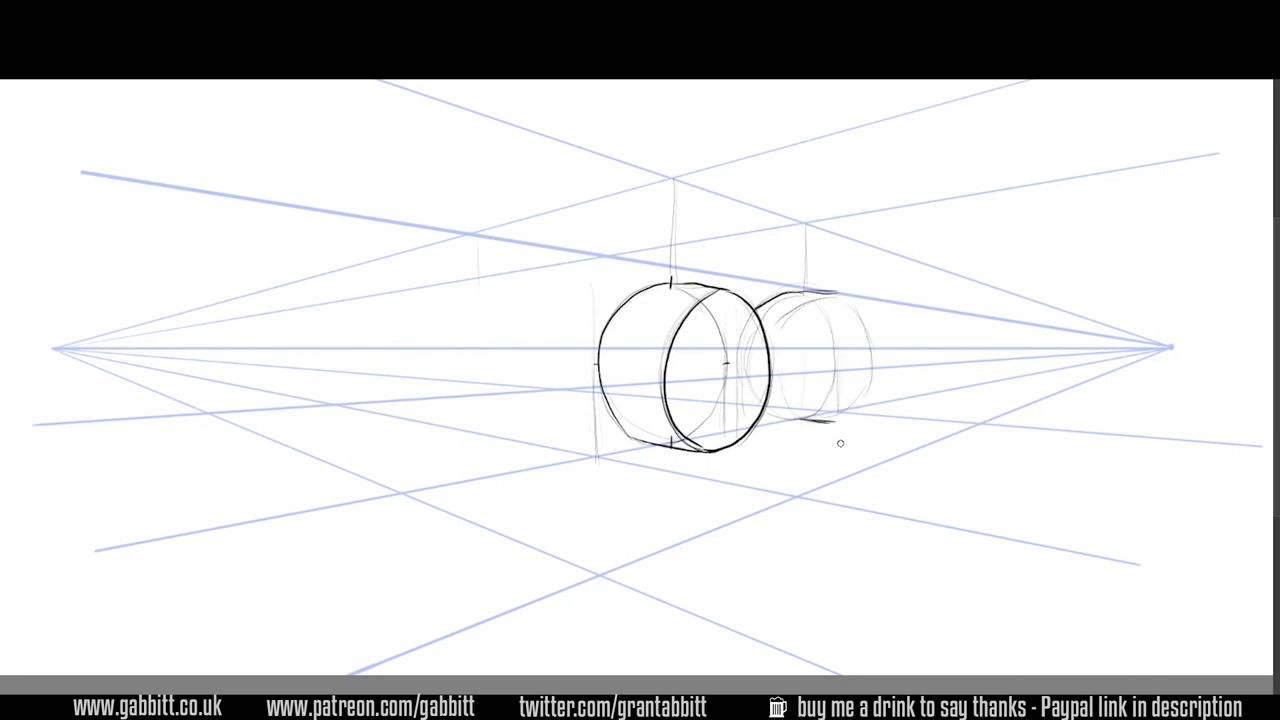
Step: Strengthen the near front wheel's top edge and outer ellipse, and mark the rear wheel's top edge and face in perspective
{"action": "left_click_drag", "start_coordinate": [800, 295], "coordinate": [845, 296]}
{"action": "left_click_drag", "start_coordinate": [674, 286], "coordinate": [729, 281]}
{"action": "mouse_move", "coordinate": [728, 282]}
{"action": "left_mouse_down"}
{"action": "mouse_move", "coordinate": [667, 352]}
{"action": "mouse_move", "coordinate": [767, 340]}
{"action": "left_mouse_up"}
{"action": "mouse_move", "coordinate": [728, 281]}
{"action": "left_mouse_down"}
{"action": "mouse_move", "coordinate": [680, 324]}
{"action": "mouse_move", "coordinate": [666, 362]}
{"action": "left_mouse_up"}
{"action": "left_click_drag", "start_coordinate": [670, 287], "coordinate": [706, 284]}
{"action": "mouse_move", "coordinate": [836, 294]}
{"action": "left_mouse_down"}
{"action": "mouse_move", "coordinate": [790, 418]}
{"action": "mouse_move", "coordinate": [840, 424]}
{"action": "left_mouse_up"}
{"action": "left_click_drag", "start_coordinate": [850, 420], "coordinate": [783, 330]}
{"action": "mouse_move", "coordinate": [845, 292]}
{"action": "left_mouse_down"}
{"action": "mouse_move", "coordinate": [850, 418]}
{"action": "mouse_move", "coordinate": [850, 404]}
{"action": "left_mouse_up"}
{"action": "key", "text": "ctrl+z"}
{"action": "key", "text": "ctrl+z"}
Step: Darken the top and bottom edges of both near-side wheel cylinders and draw the rear wheel's outer ellipse
{"action": "left_click_drag", "start_coordinate": [668, 285], "coordinate": [729, 279]}
{"action": "left_click_drag", "start_coordinate": [644, 441], "coordinate": [698, 450]}
{"action": "left_click_drag", "start_coordinate": [764, 416], "coordinate": [816, 424]}
{"action": "left_click_drag", "start_coordinate": [800, 292], "coordinate": [844, 286]}
{"action": "left_click_drag", "start_coordinate": [792, 322], "coordinate": [834, 288]}
{"action": "mouse_move", "coordinate": [826, 290]}
{"action": "left_mouse_down"}
{"action": "mouse_move", "coordinate": [862, 338]}
{"action": "mouse_move", "coordinate": [780, 386]}
{"action": "left_mouse_up"}
{"action": "left_click_drag", "start_coordinate": [842, 294], "coordinate": [870, 388]}
{"action": "mouse_move", "coordinate": [784, 302]}
{"action": "left_mouse_down"}
{"action": "mouse_move", "coordinate": [816, 424]}
{"action": "mouse_move", "coordinate": [788, 394]}
{"action": "mouse_move", "coordinate": [784, 404]}
{"action": "mouse_move", "coordinate": [782, 334]}
{"action": "left_mouse_up"}
{"action": "key", "text": "e"}
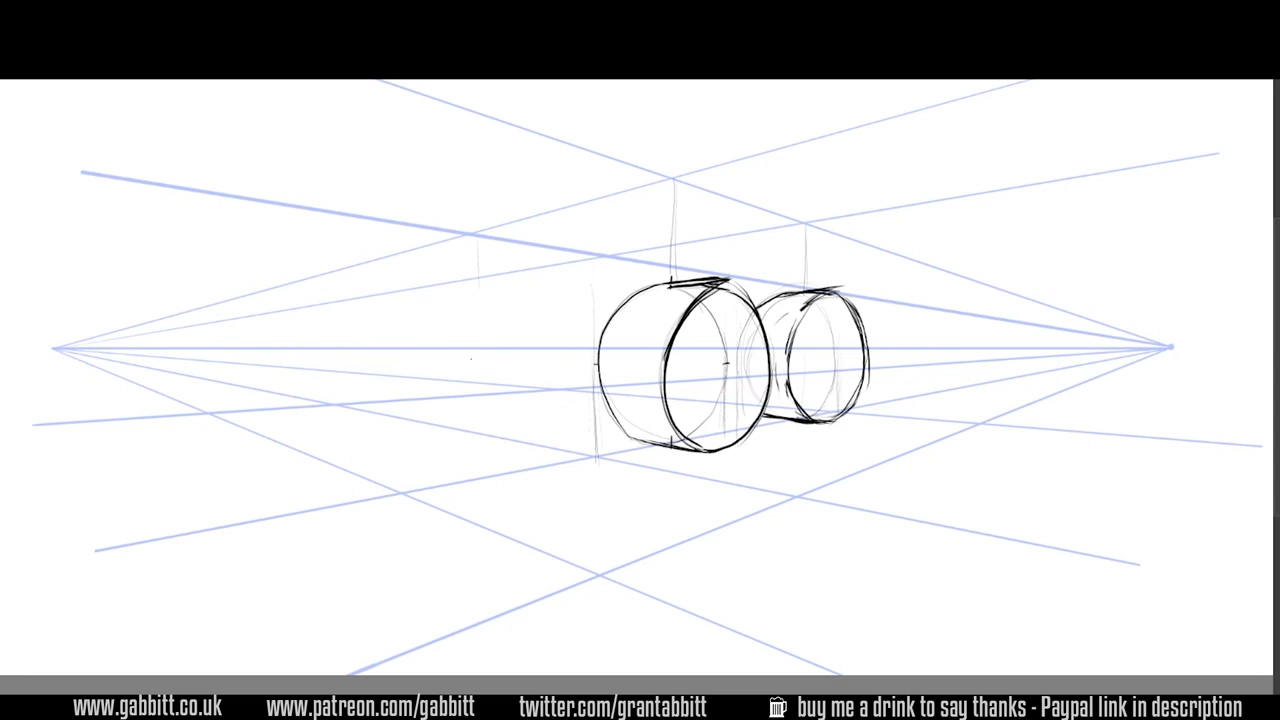
Step: Sketch the boxy front face of the vehicle body beside the front wheel, following the two-point perspective guides
{"action": "mouse_move", "coordinate": [588, 363]}
{"action": "left_mouse_down"}
{"action": "mouse_move", "coordinate": [462, 359]}
{"action": "mouse_move", "coordinate": [500, 361]}
{"action": "left_mouse_up"}
{"action": "left_click_drag", "start_coordinate": [590, 282], "coordinate": [590, 348]}
{"action": "mouse_move", "coordinate": [502, 290]}
{"action": "left_mouse_down"}
{"action": "mouse_move", "coordinate": [502, 362]}
{"action": "mouse_move", "coordinate": [596, 330]}
{"action": "mouse_move", "coordinate": [622, 250]}
{"action": "left_mouse_up"}
{"action": "left_click_drag", "start_coordinate": [540, 333], "coordinate": [586, 331]}
{"action": "left_click_drag", "start_coordinate": [500, 274], "coordinate": [502, 342]}
Step: Block in the bonnet's side and top edges, the near front corner and the stepped cabin box behind it
{"action": "mouse_move", "coordinate": [598, 264]}
{"action": "left_mouse_down"}
{"action": "mouse_move", "coordinate": [598, 330]}
{"action": "mouse_move", "coordinate": [716, 272]}
{"action": "left_mouse_up"}
{"action": "left_click_drag", "start_coordinate": [602, 226], "coordinate": [602, 292]}
{"action": "left_click_drag", "start_coordinate": [674, 226], "coordinate": [670, 278]}
{"action": "mouse_move", "coordinate": [704, 194]}
{"action": "left_mouse_down"}
{"action": "mouse_move", "coordinate": [784, 224]}
{"action": "mouse_move", "coordinate": [814, 290]}
{"action": "left_mouse_up"}
{"action": "mouse_move", "coordinate": [605, 225]}
{"action": "left_mouse_down"}
{"action": "mouse_move", "coordinate": [646, 238]}
{"action": "mouse_move", "coordinate": [502, 256]}
{"action": "mouse_move", "coordinate": [500, 338]}
{"action": "mouse_move", "coordinate": [642, 198]}
{"action": "mouse_move", "coordinate": [577, 236]}
{"action": "left_mouse_up"}
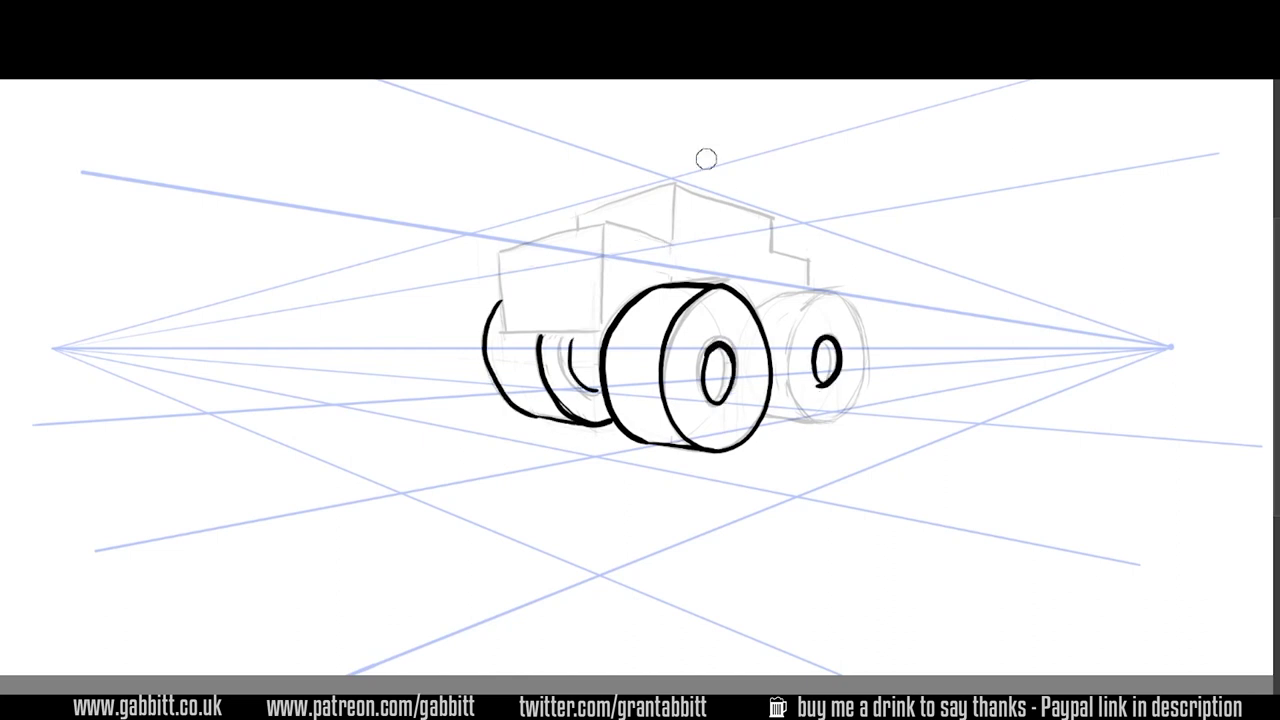
Step: Ink the body's rounded front face and the curved side line running back over the wheels with a thick black line
{"action": "mouse_move", "coordinate": [606, 232]}
{"action": "left_mouse_down"}
{"action": "mouse_move", "coordinate": [695, 246]}
{"action": "mouse_move", "coordinate": [812, 292]}
{"action": "left_mouse_up"}
{"action": "mouse_move", "coordinate": [656, 236]}
{"action": "left_mouse_down"}
{"action": "mouse_move", "coordinate": [562, 236]}
{"action": "mouse_move", "coordinate": [504, 332]}
{"action": "left_mouse_up"}
{"action": "left_click_drag", "start_coordinate": [558, 236], "coordinate": [616, 288]}
{"action": "left_click_drag", "start_coordinate": [504, 330], "coordinate": [608, 330]}
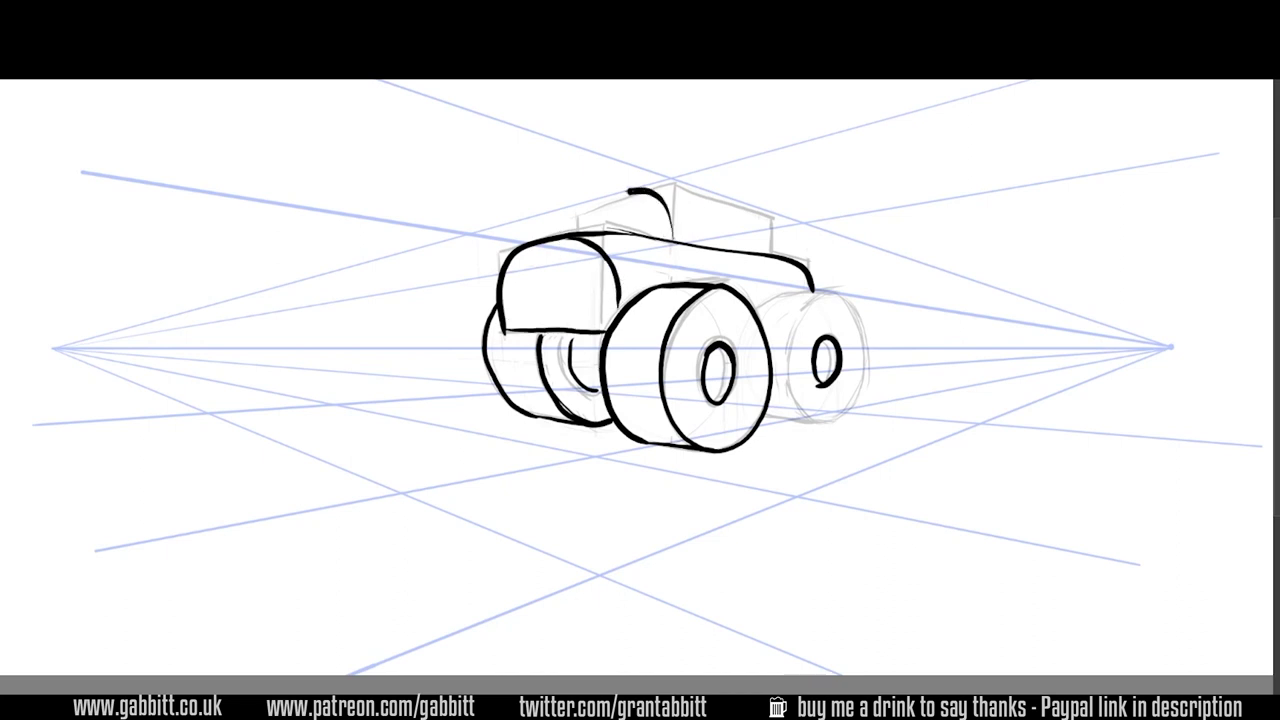